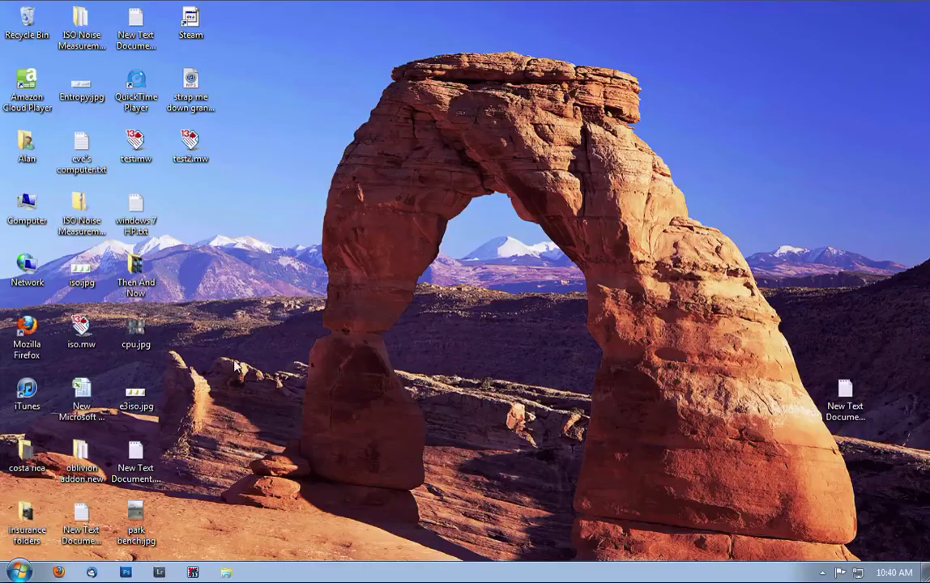
Open Firefox, go to allwaysync.com and display the site's download page.
{"action": "left_click", "coordinate": [61, 574]}
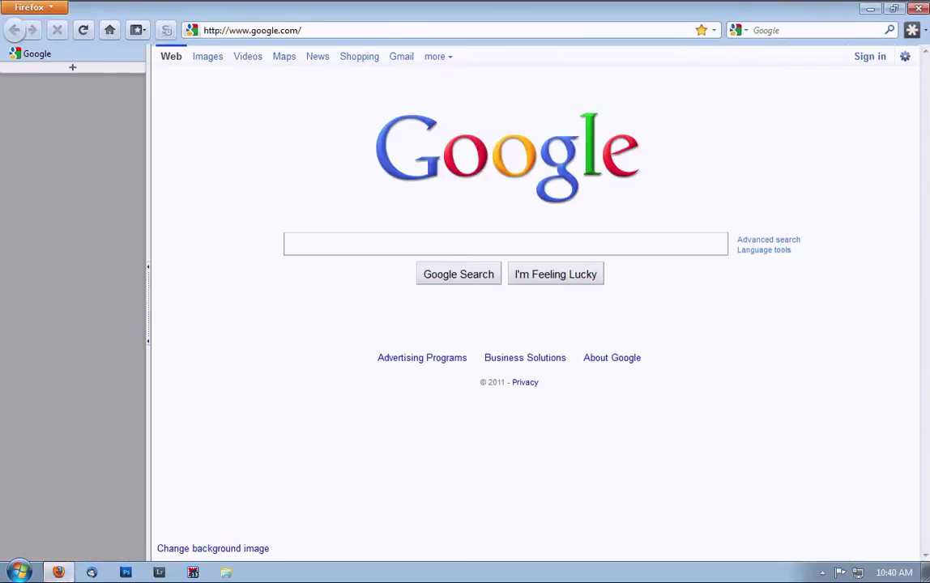
{"action": "left_click", "coordinate": [392, 29]}
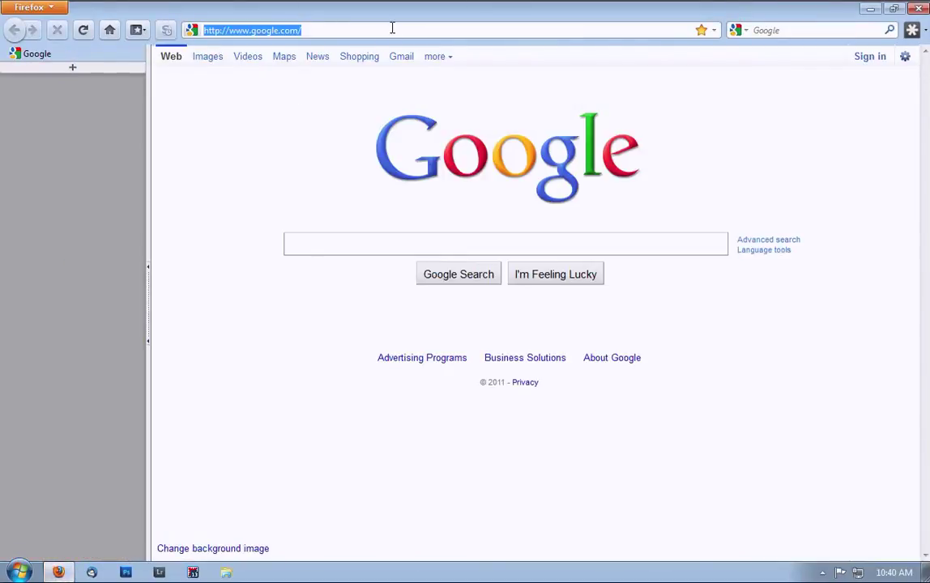
{"action": "type", "text": "www."}
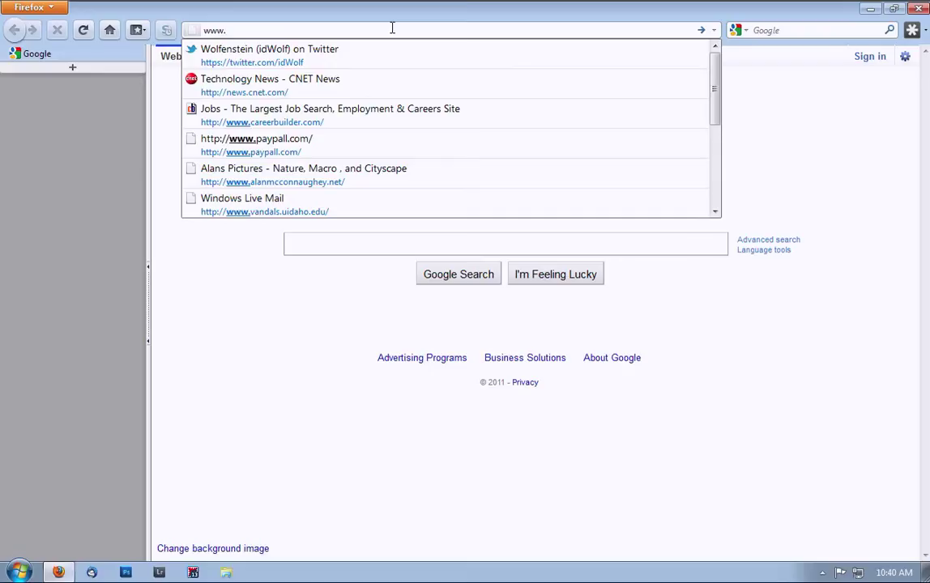
{"action": "type", "text": "allway"}
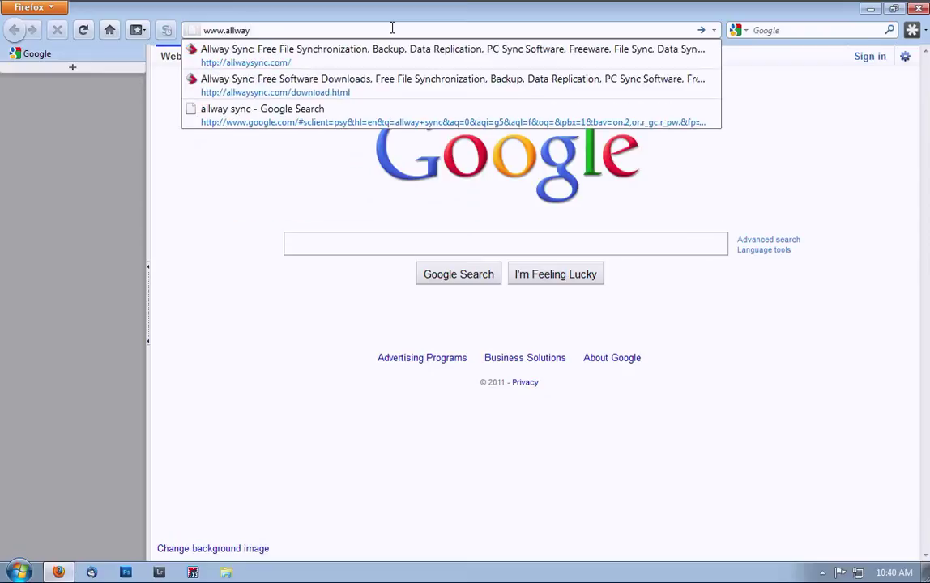
{"action": "key", "text": "Down"}
{"action": "key", "text": "Return"}
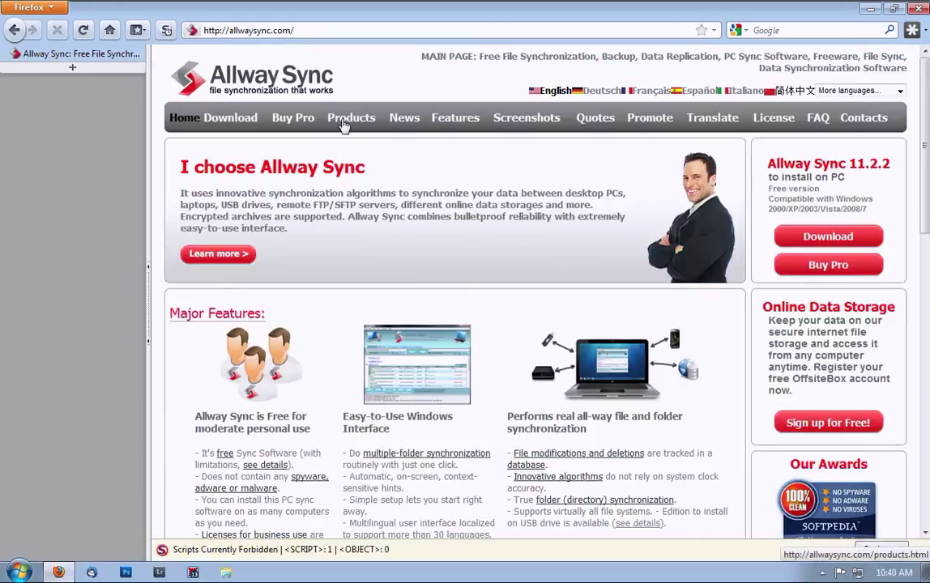
{"action": "left_click", "coordinate": [234, 120]}
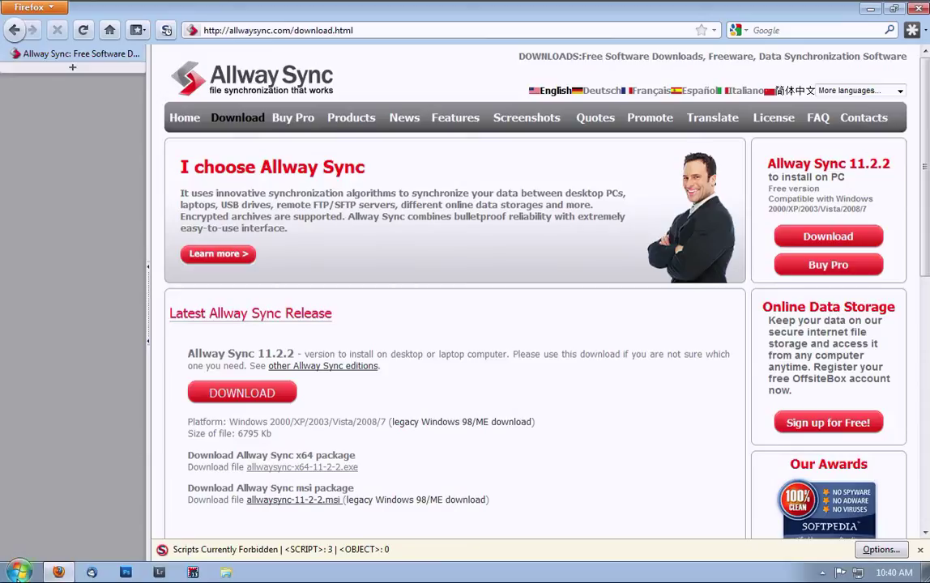
Switch to Allway Sync and add a new synchronization job named "documents".
{"action": "left_click", "coordinate": [20, 571]}
{"action": "left_click", "coordinate": [60, 365]}
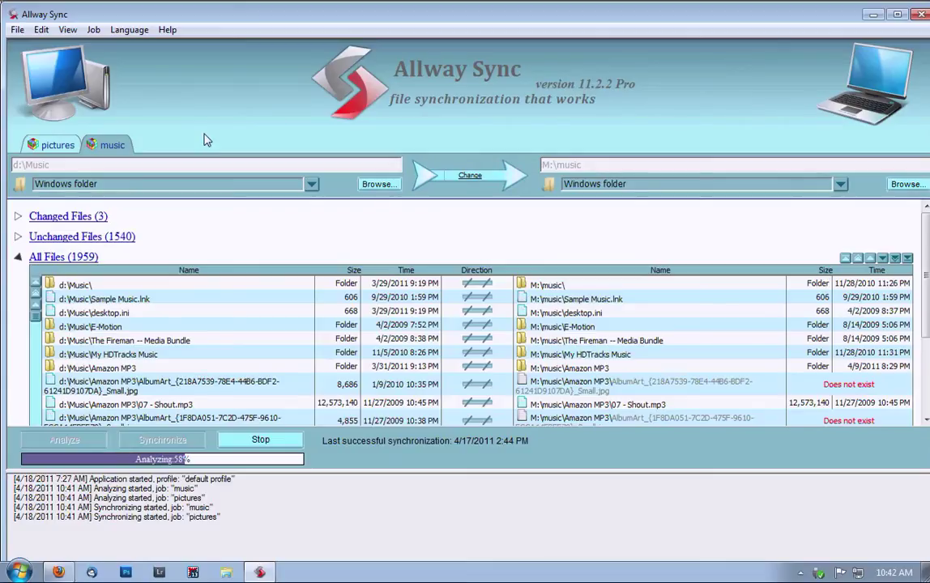
{"action": "left_click", "coordinate": [93, 29]}
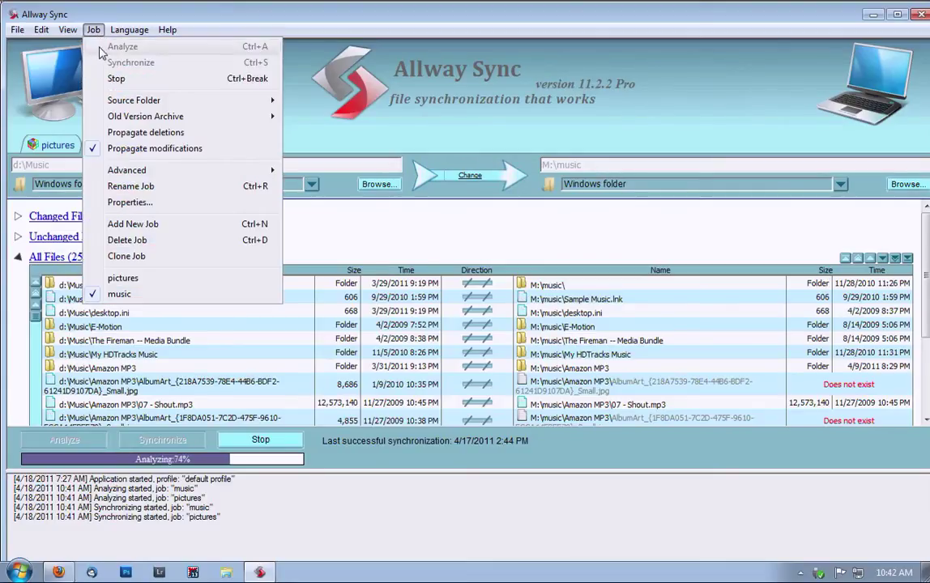
{"action": "left_click", "coordinate": [125, 224]}
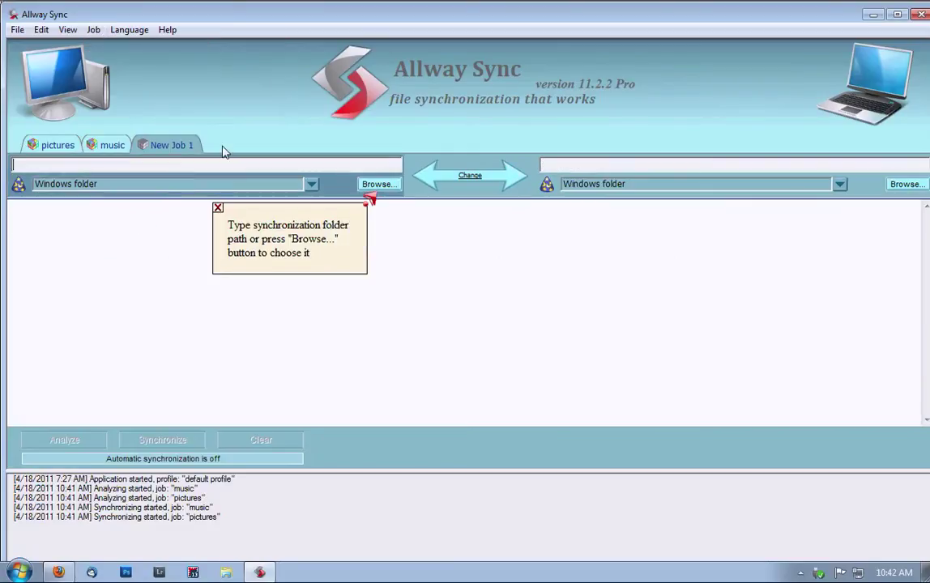
{"action": "right_click", "coordinate": [176, 146]}
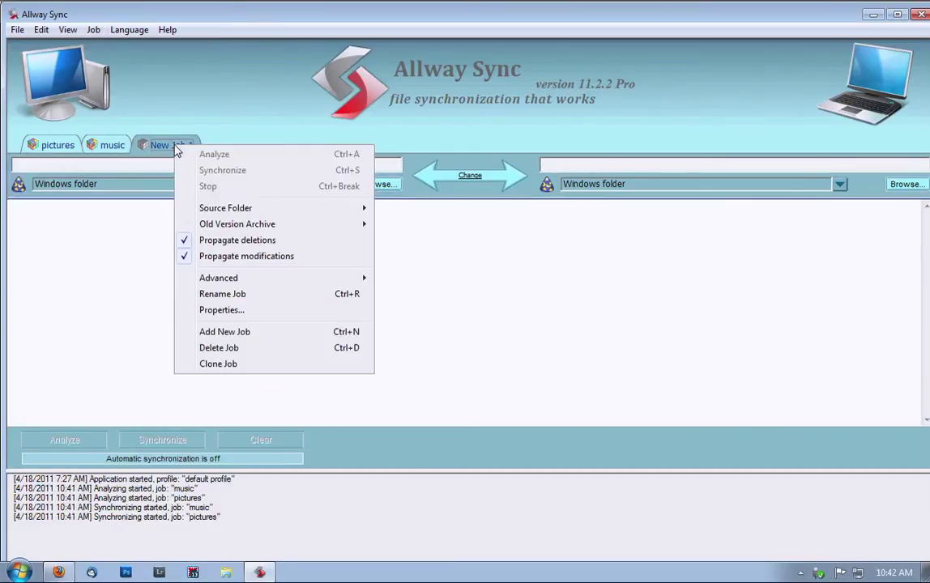
{"action": "left_click", "coordinate": [219, 294]}
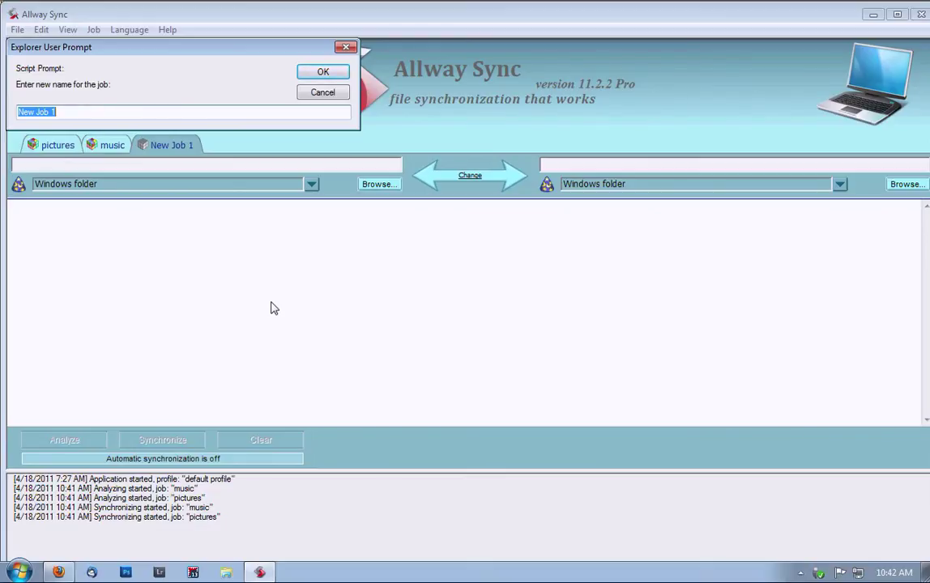
{"action": "type", "text": "documents"}
{"action": "key", "text": "Return"}
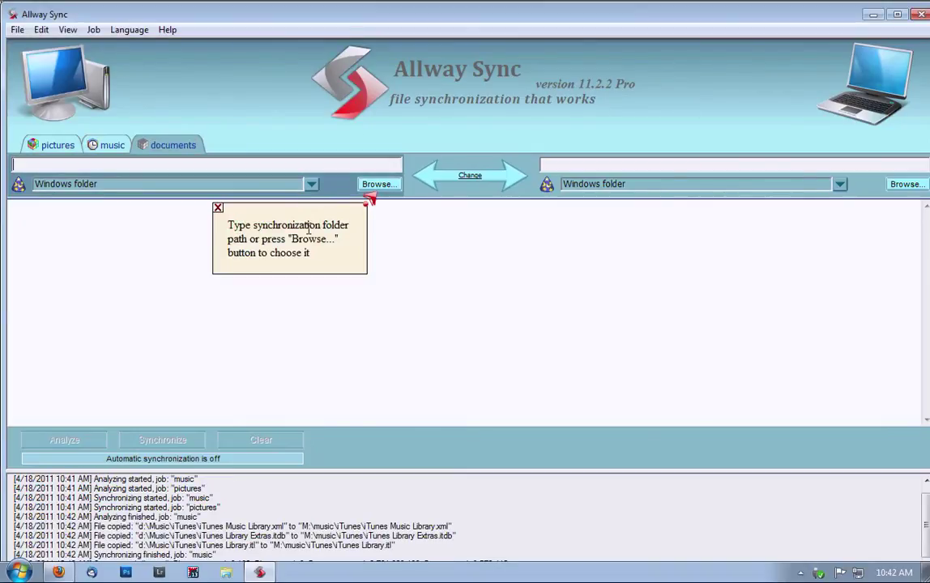
Set the job's first folder to the Windows folder C:\iso and make synchronization one-way from it to the second folder.
{"action": "left_click", "coordinate": [312, 184]}
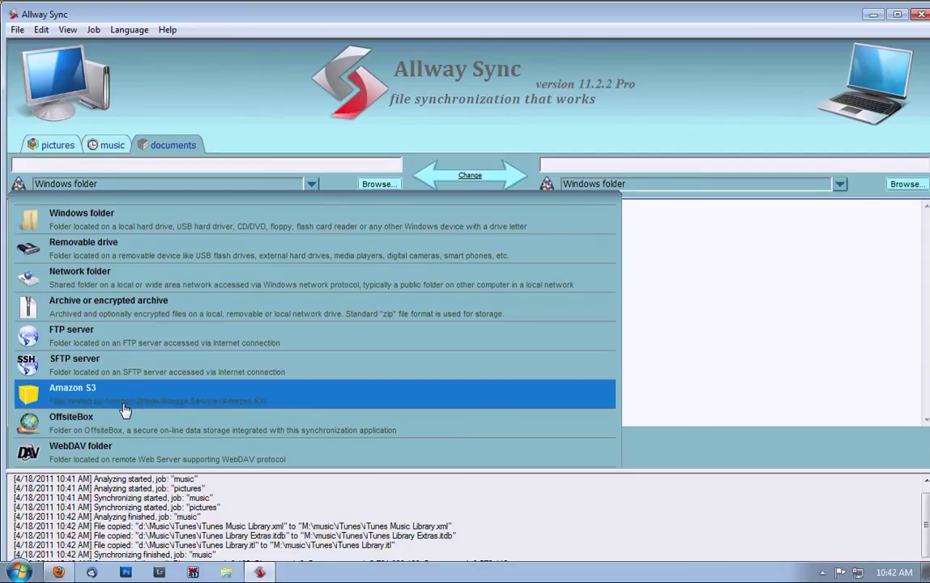
{"action": "left_click", "coordinate": [78, 219]}
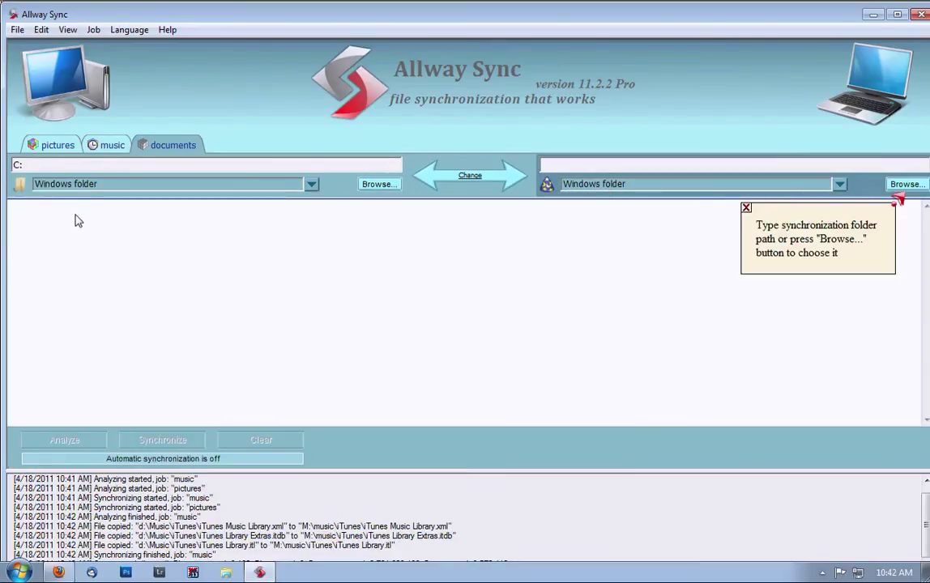
{"action": "left_click", "coordinate": [377, 184]}
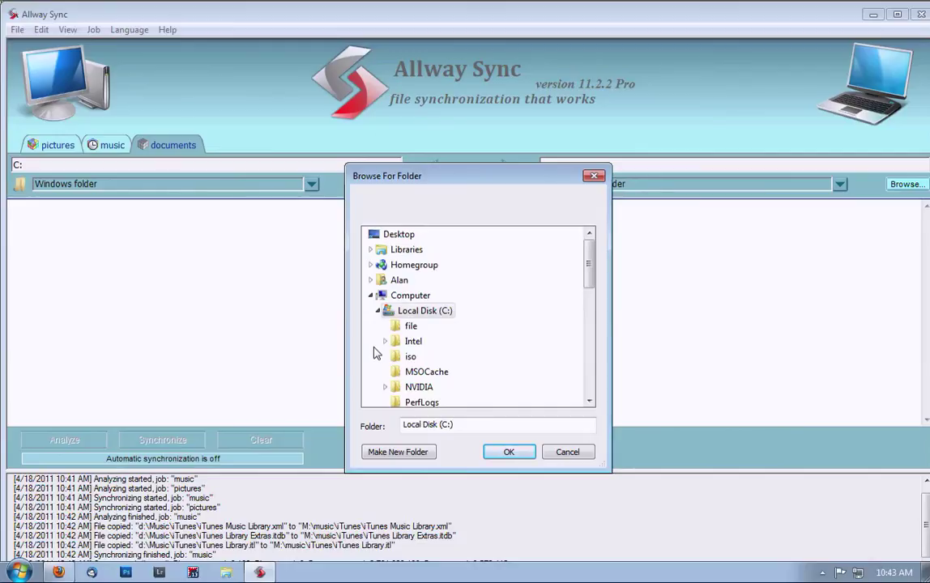
{"action": "left_click", "coordinate": [396, 356]}
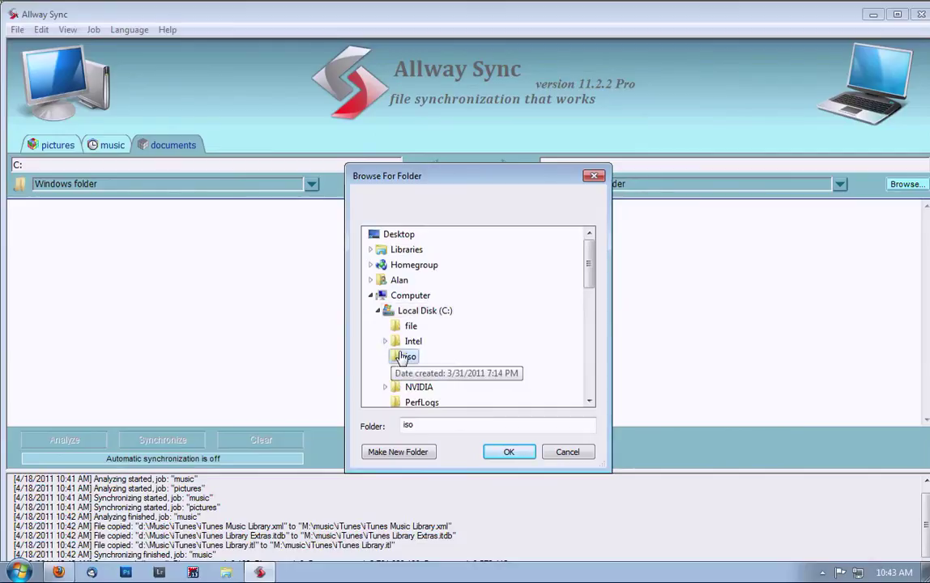
{"action": "left_click", "coordinate": [506, 453]}
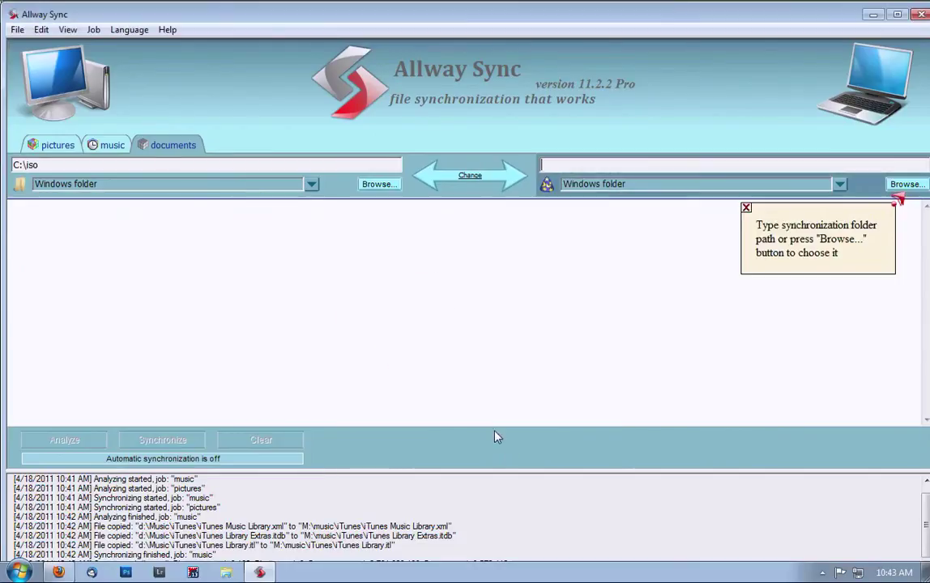
{"action": "left_click", "coordinate": [473, 177]}
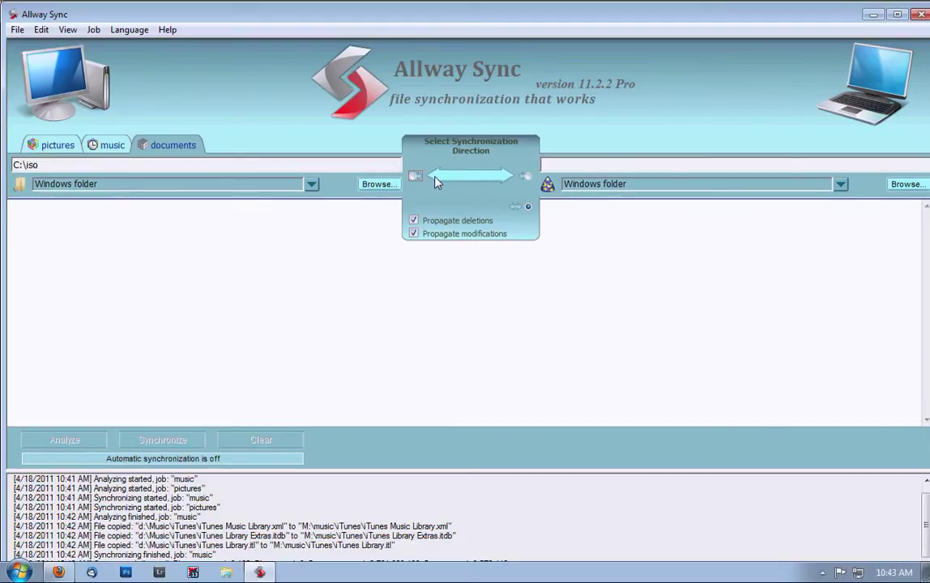
{"action": "left_click", "coordinate": [413, 178]}
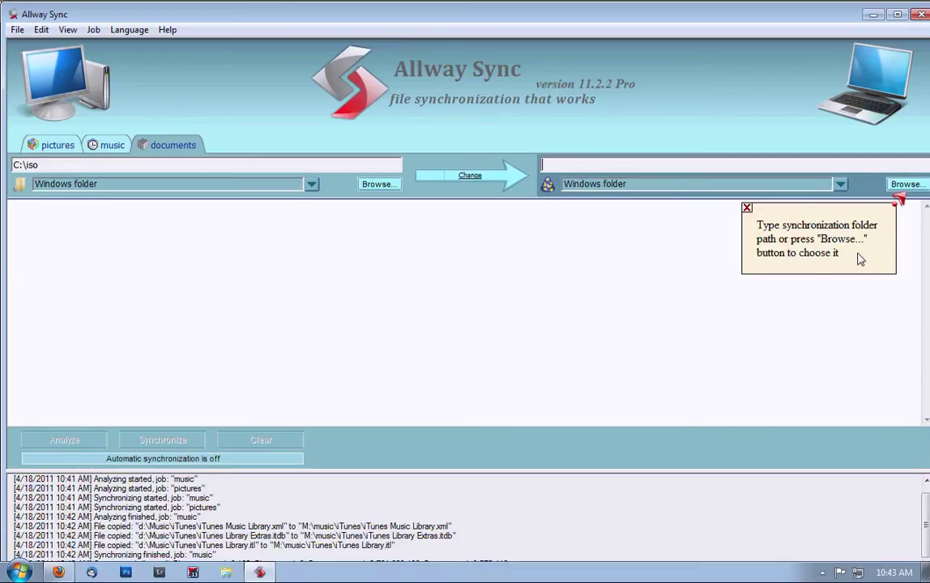
Create a subfolder named iso2 inside C:\iso and choose it as the job's second folder.
{"action": "left_click", "coordinate": [904, 184]}
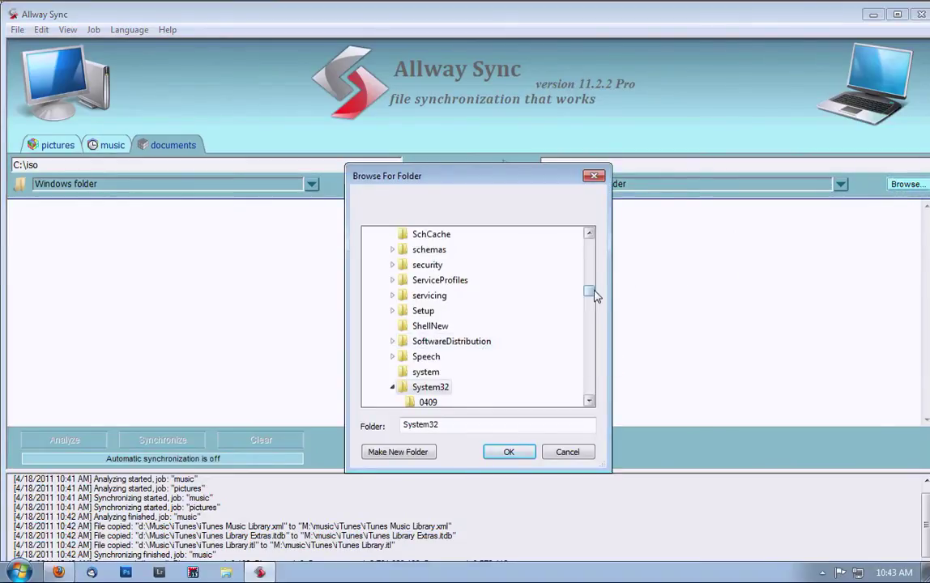
{"action": "left_click_drag", "start_coordinate": [595, 293], "coordinate": [594, 220]}
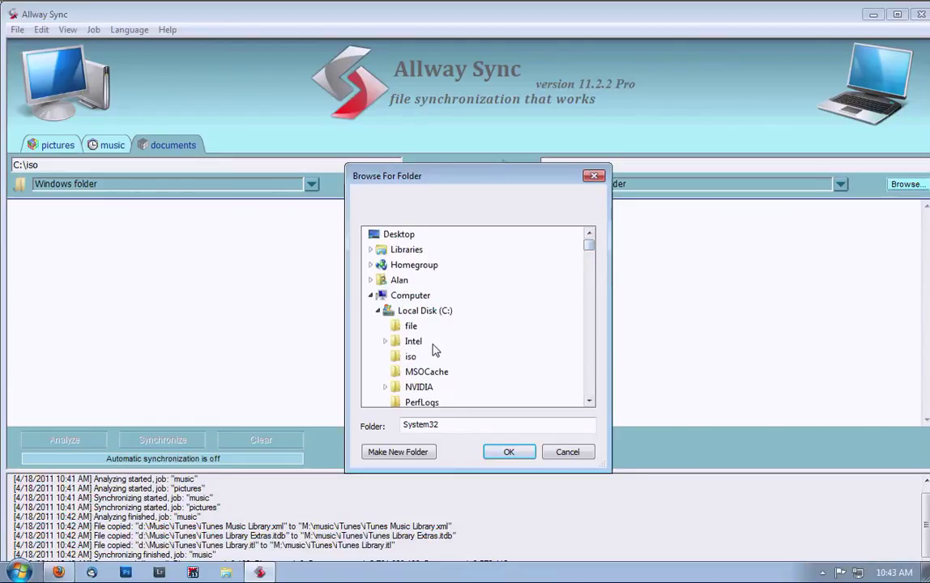
{"action": "left_click", "coordinate": [386, 451]}
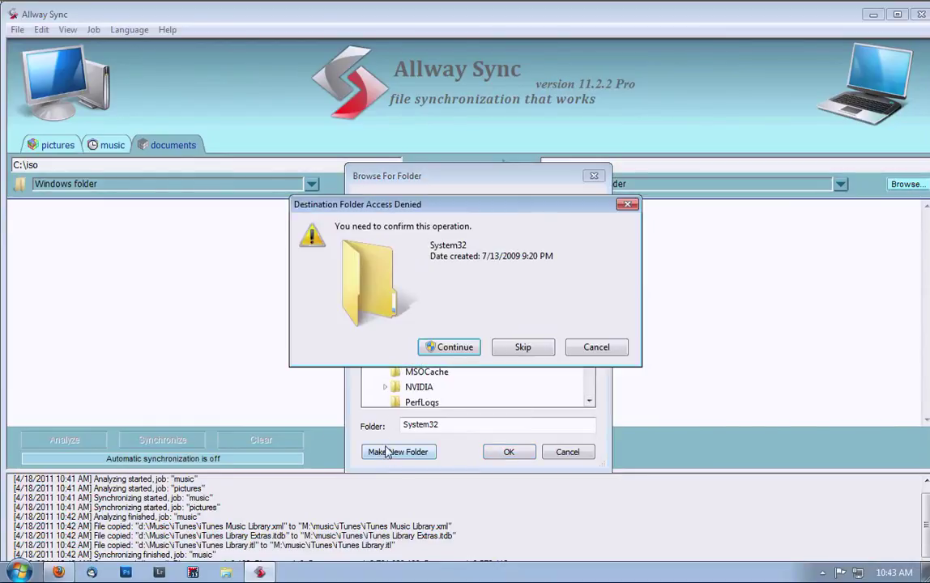
{"action": "left_click", "coordinate": [586, 346]}
{"action": "left_click", "coordinate": [413, 341]}
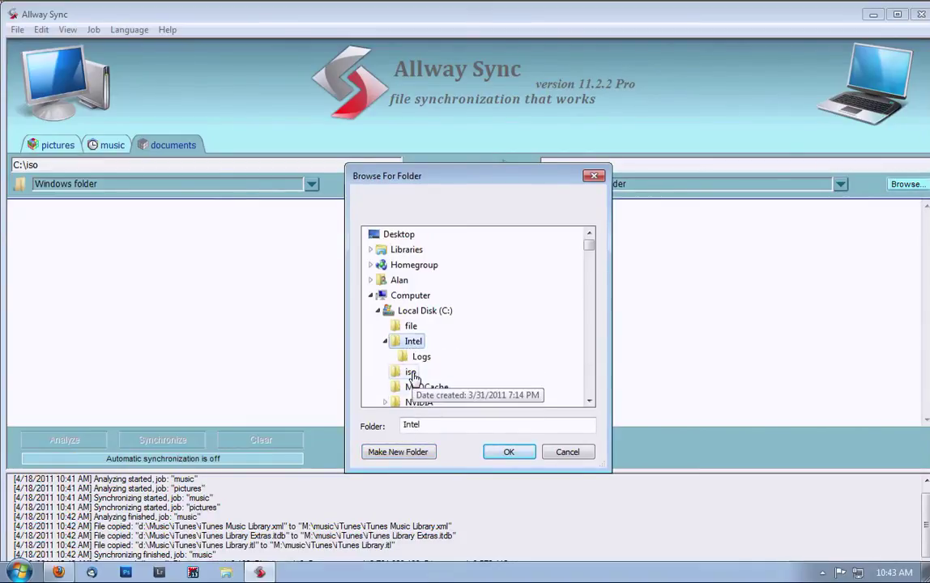
{"action": "left_click", "coordinate": [410, 372]}
{"action": "left_click", "coordinate": [405, 456]}
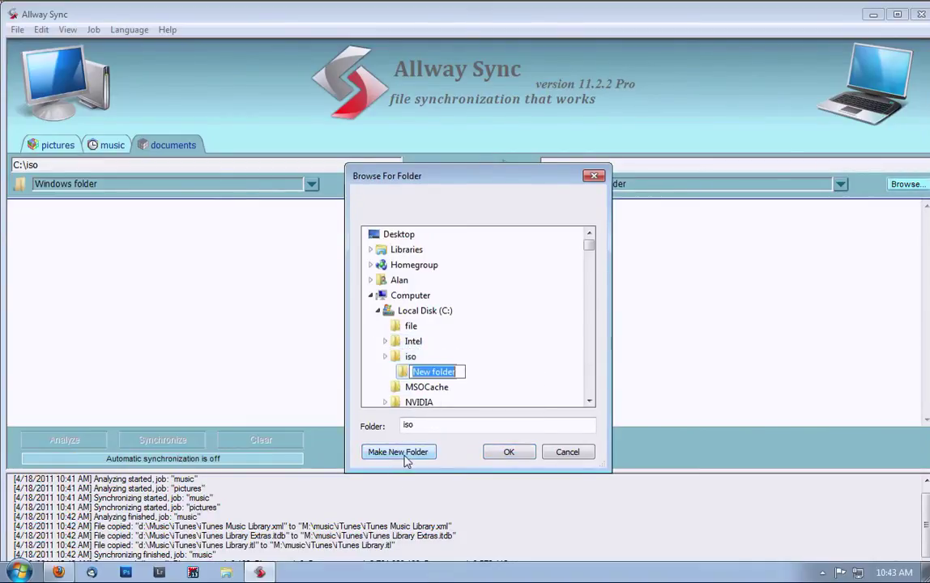
{"action": "type", "text": "iso2"}
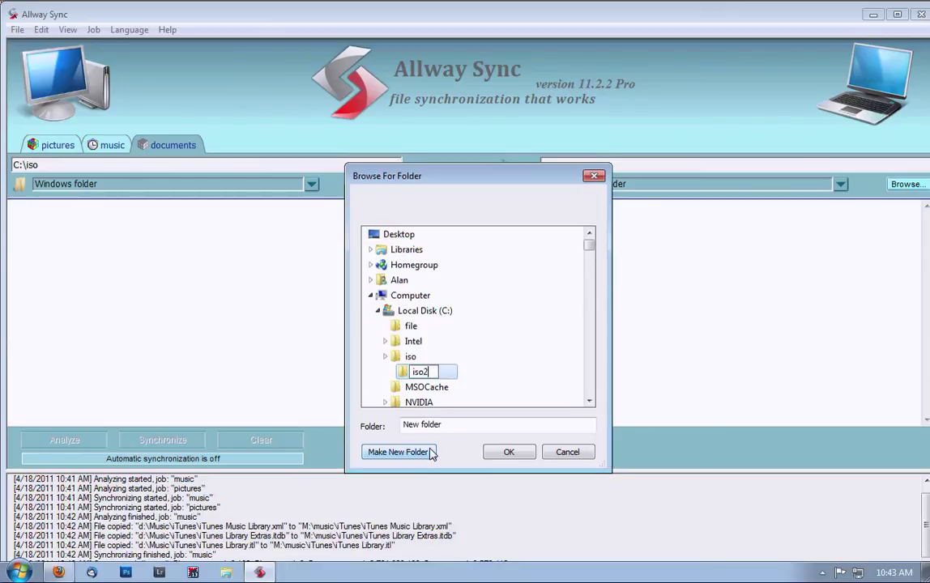
{"action": "key", "text": "Return"}
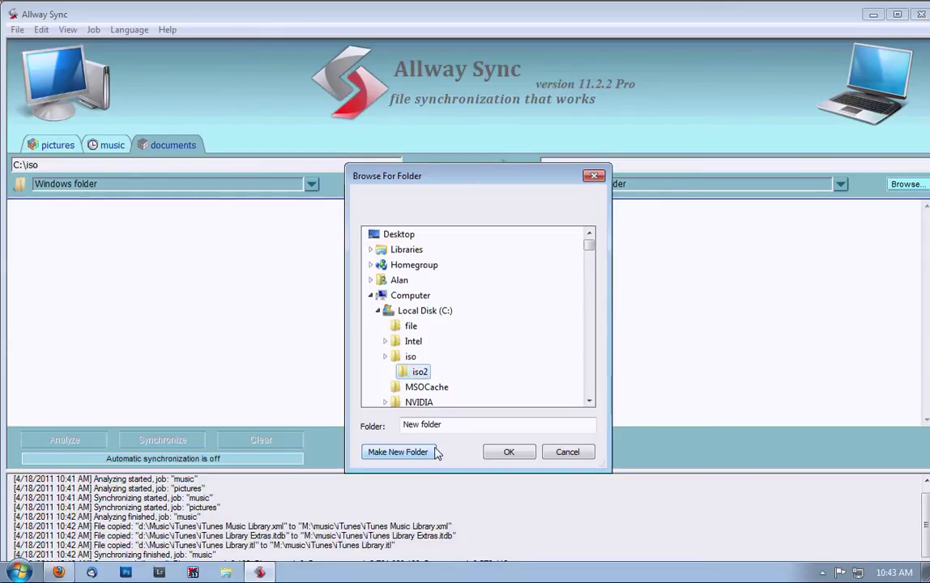
{"action": "left_click", "coordinate": [510, 452]}
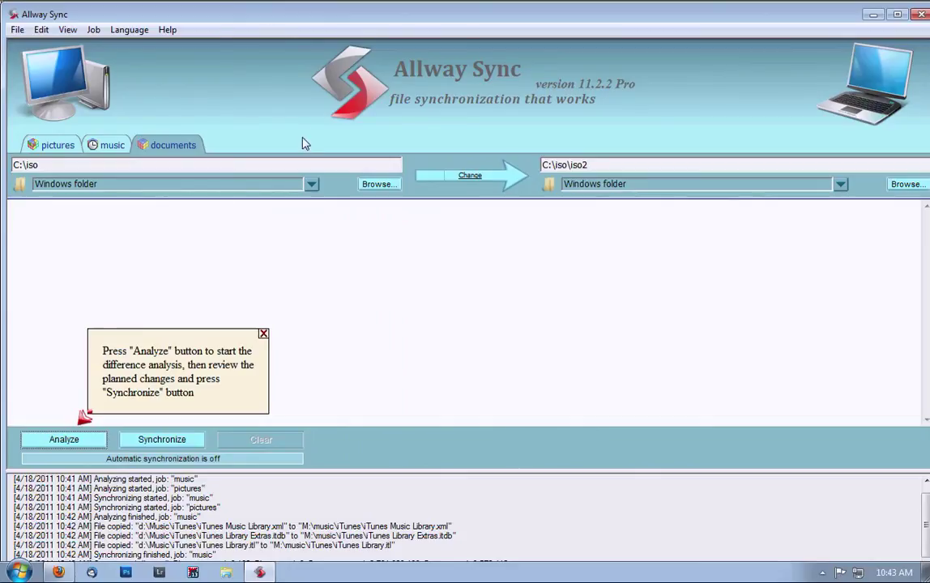
Analyze the documents job, ignoring the folder difference warning, and clear the analysis without synchronizing.
{"action": "left_click", "coordinate": [64, 439]}
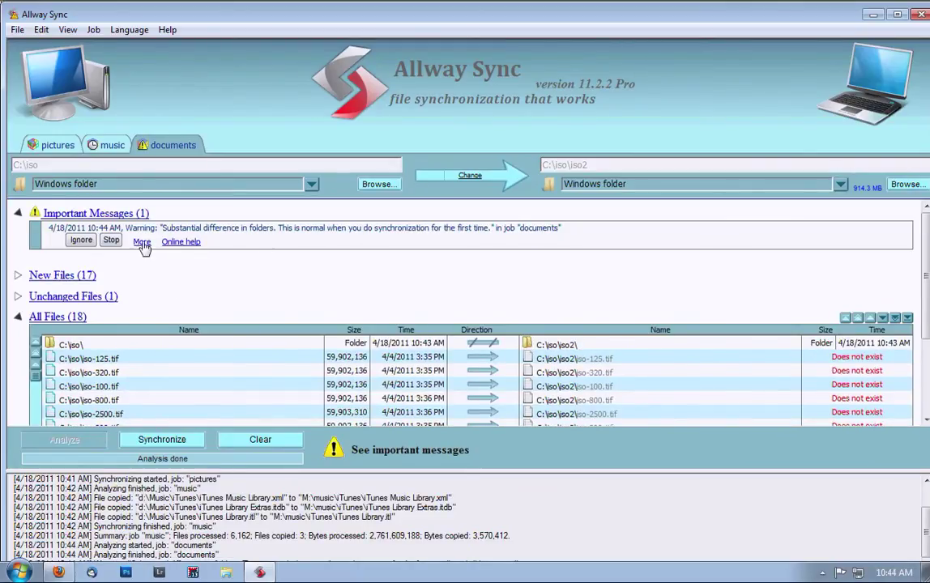
{"action": "left_click", "coordinate": [80, 240]}
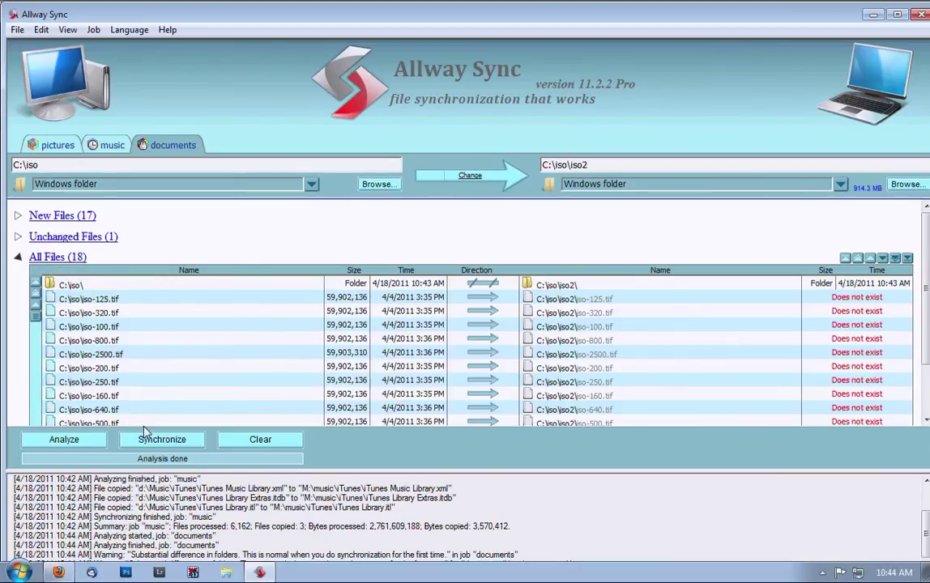
{"action": "left_click", "coordinate": [256, 439]}
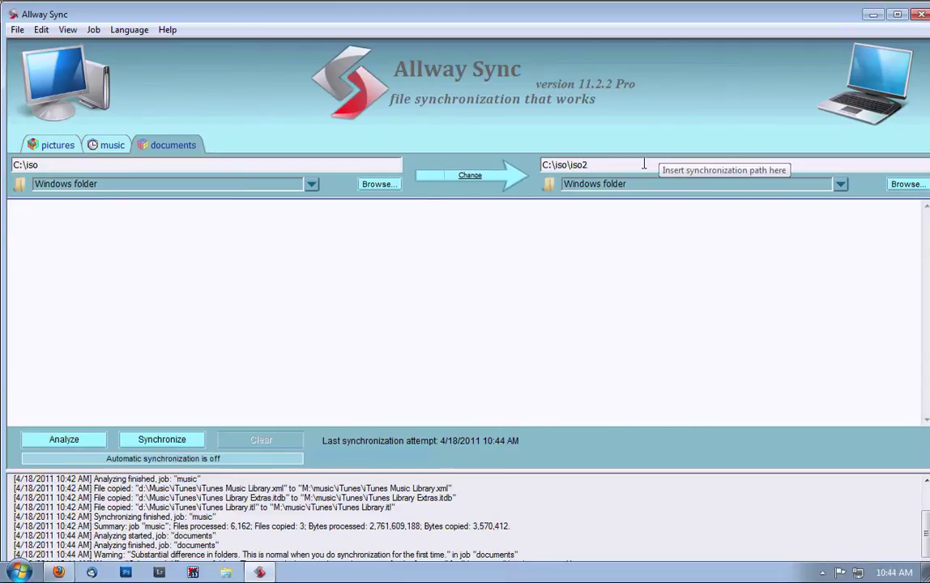
Open the program options and bring up the automatic synchronization settings of the documents job.
{"action": "left_click", "coordinate": [96, 30]}
{"action": "mouse_move", "coordinate": [114, 34]}
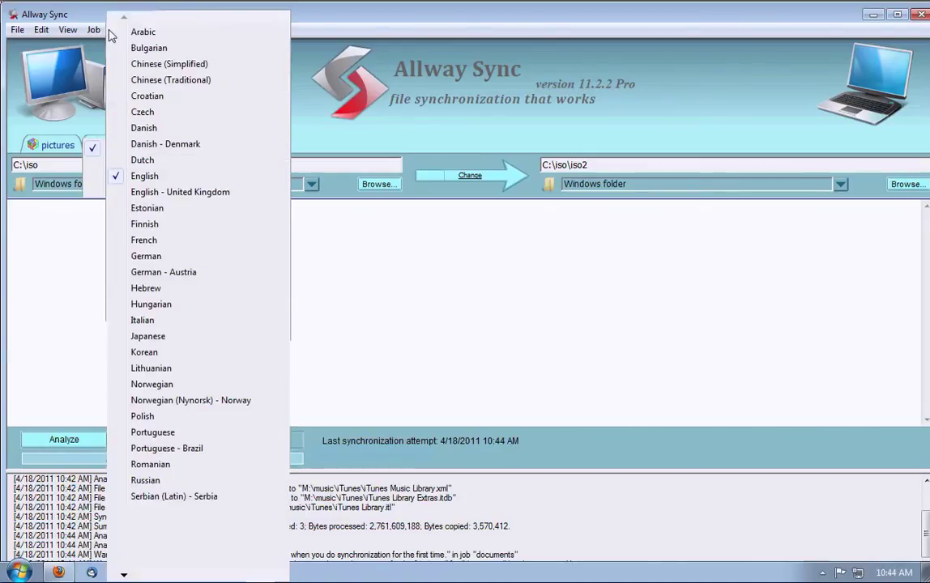
{"action": "mouse_move", "coordinate": [68, 30]}
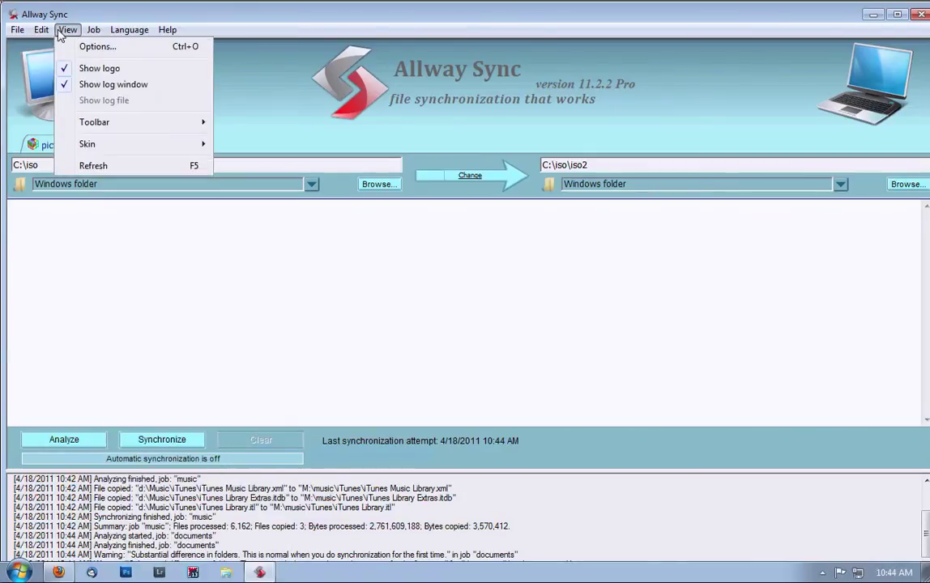
{"action": "left_click", "coordinate": [97, 47]}
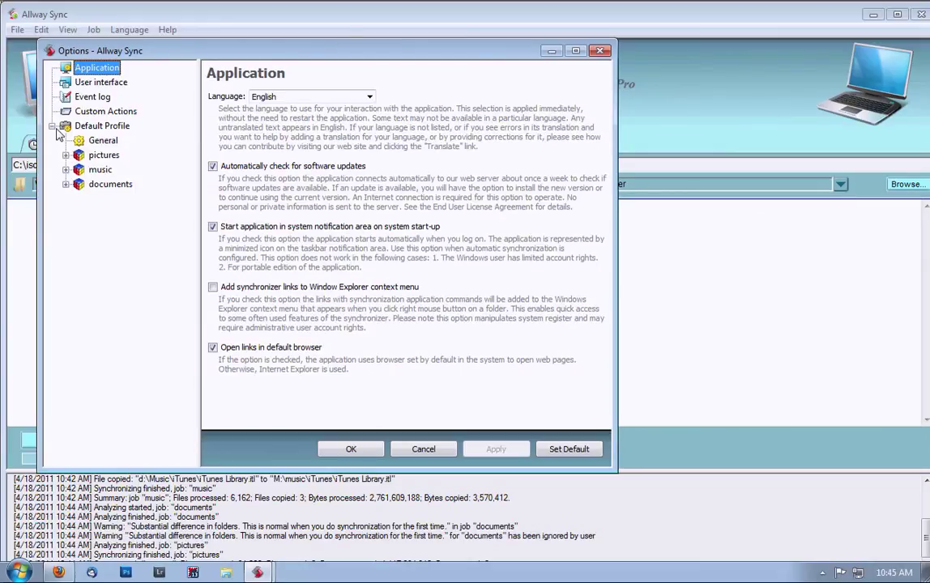
{"action": "left_click", "coordinate": [53, 128]}
{"action": "left_click", "coordinate": [54, 128]}
{"action": "left_click", "coordinate": [66, 185]}
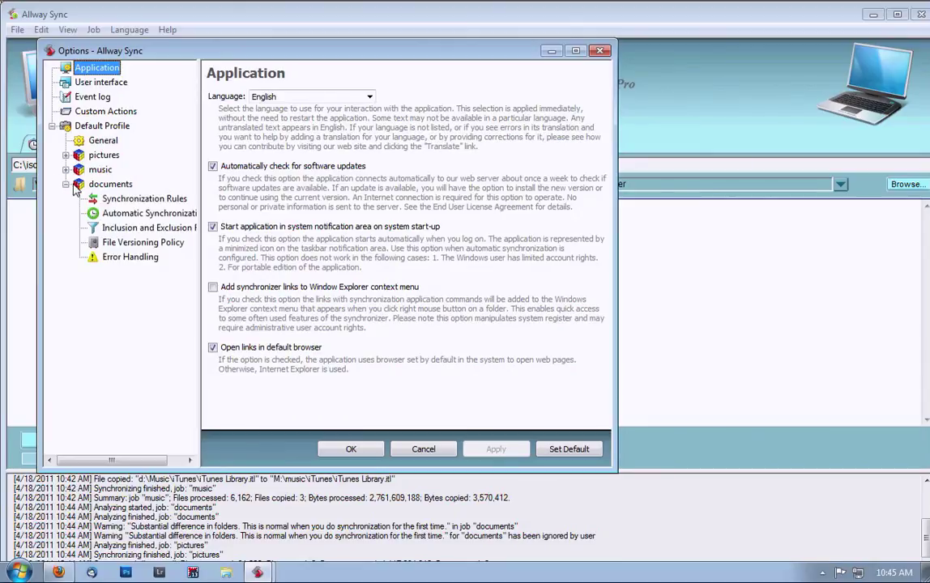
{"action": "left_click", "coordinate": [128, 215]}
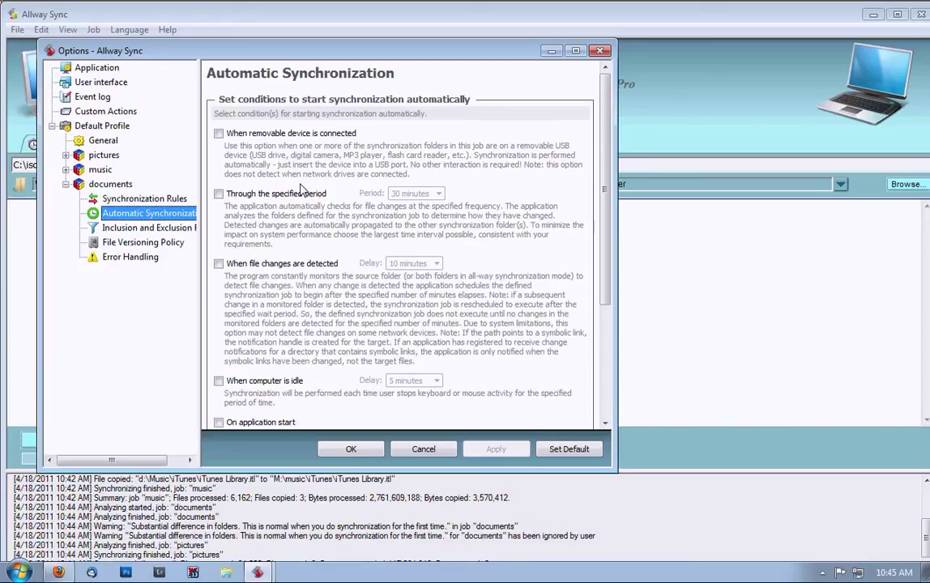
Try the condition for a connected removable device, turn it back off, and review the remaining automatic start conditions through Windows Task Scheduler.
{"action": "left_click", "coordinate": [220, 135]}
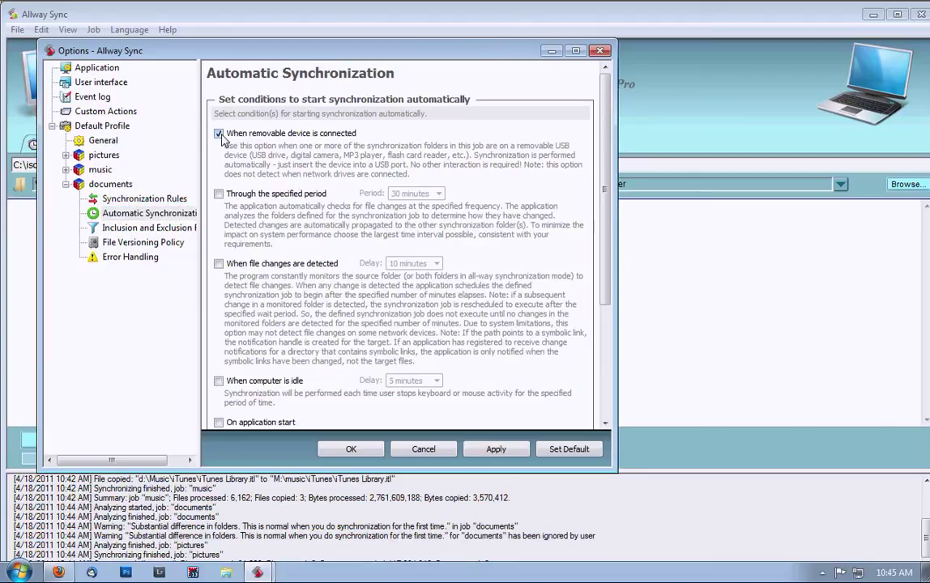
{"action": "left_click", "coordinate": [219, 134]}
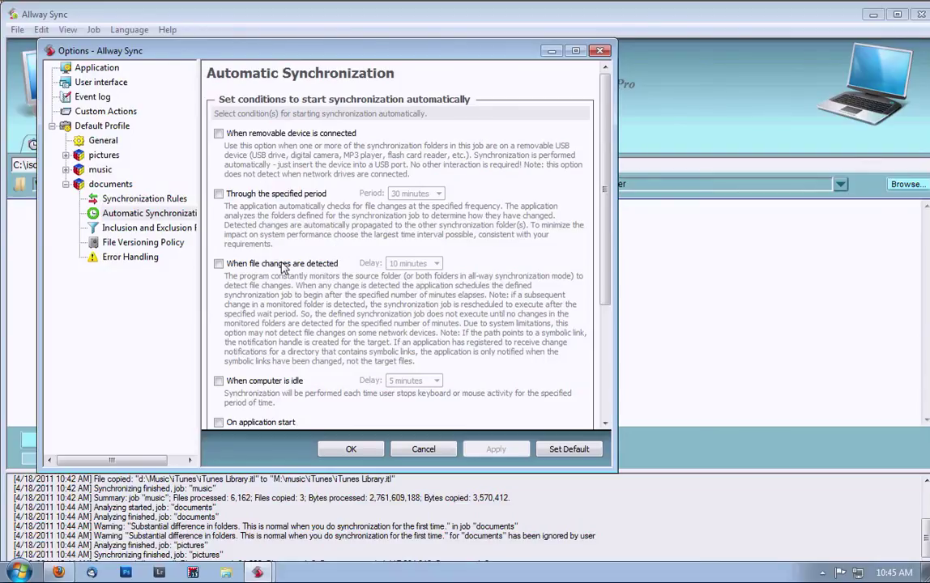
{"action": "scroll", "coordinate": [283, 269], "scroll_direction": "down", "scroll_amount": 2}
{"action": "scroll", "coordinate": [283, 268], "scroll_direction": "down", "scroll_amount": 2}
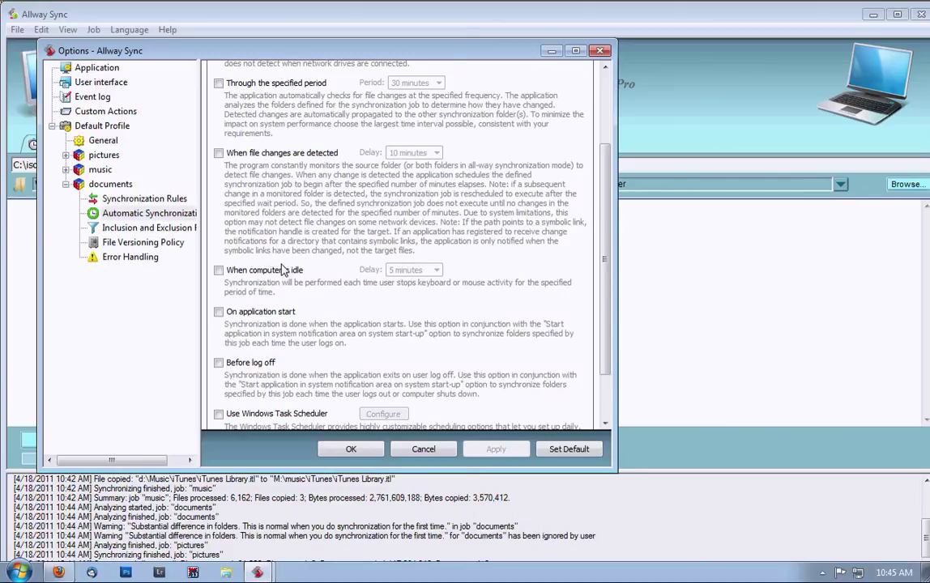
{"action": "scroll", "coordinate": [283, 268], "scroll_direction": "down", "scroll_amount": 2}
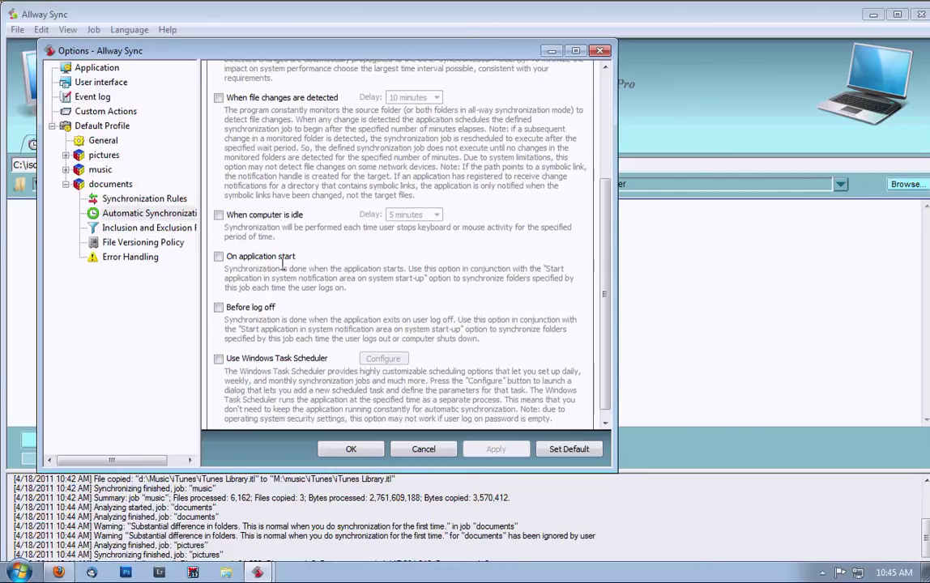
{"action": "scroll", "coordinate": [283, 268], "scroll_direction": "down", "scroll_amount": 1}
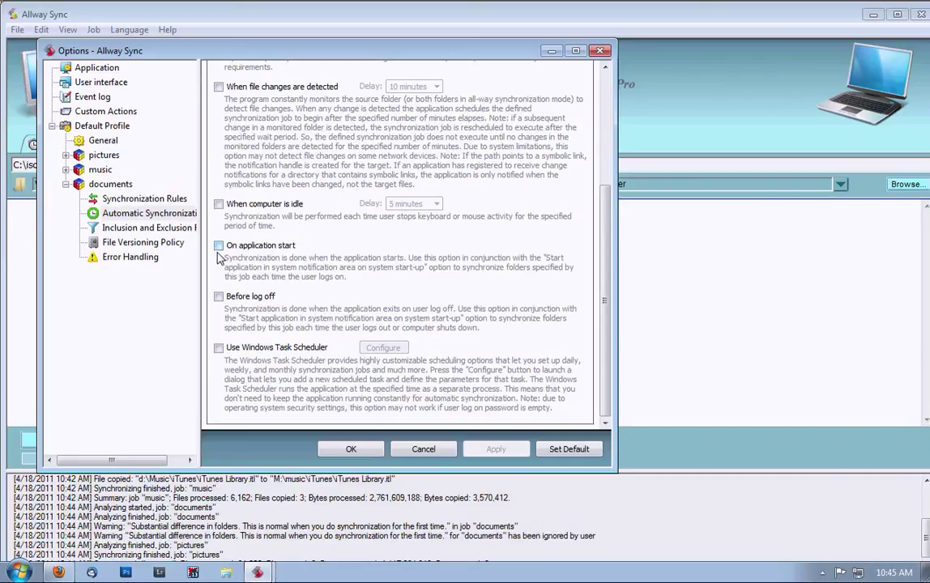
Review the documents job's synchronization rules, inclusion and exclusion filters, file versioning policy and error handling, and close the options without saving.
{"action": "left_click", "coordinate": [127, 201]}
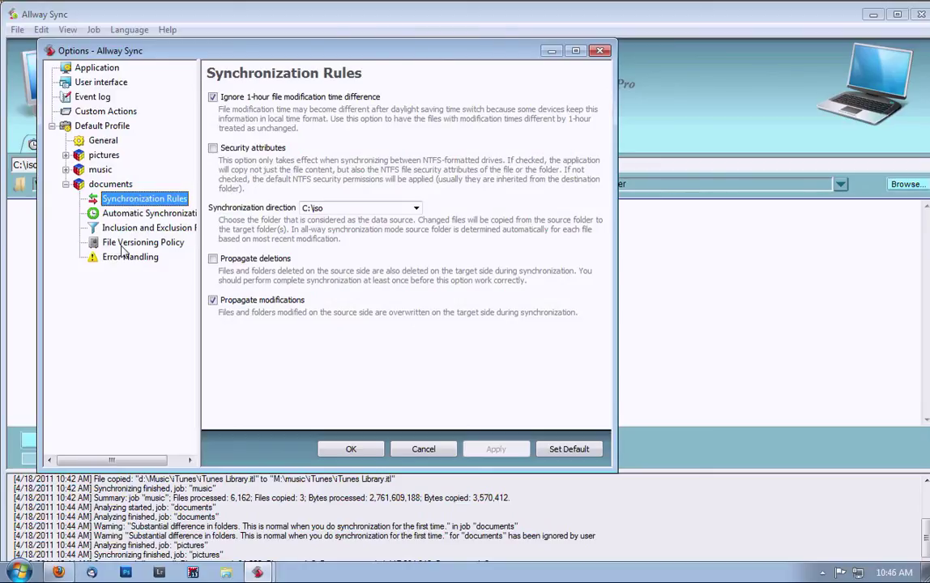
{"action": "left_click", "coordinate": [126, 229]}
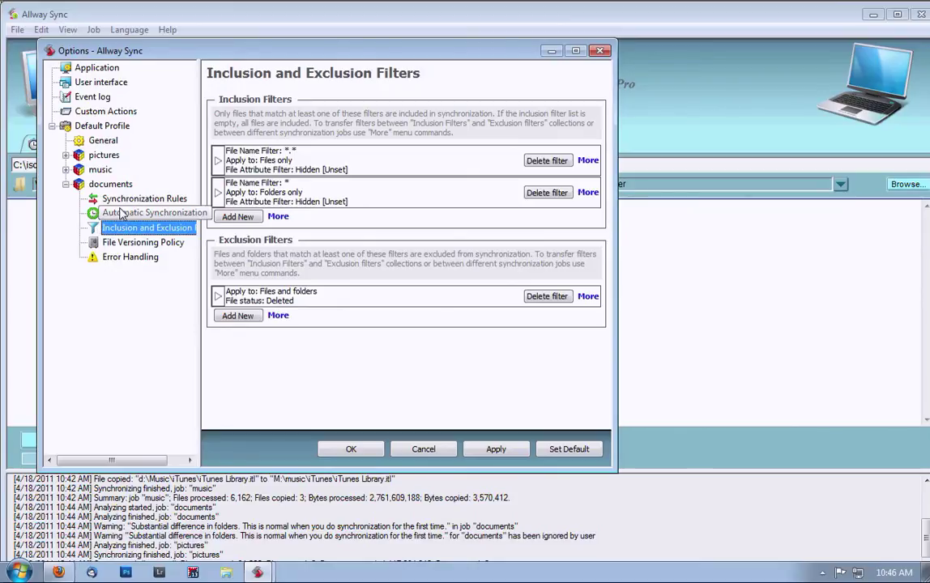
{"action": "left_click", "coordinate": [123, 242]}
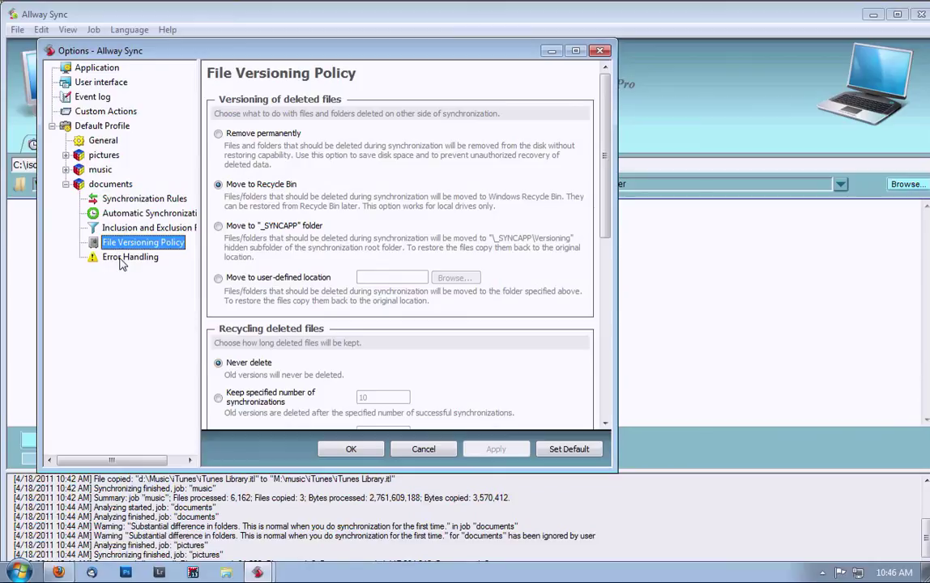
{"action": "left_click", "coordinate": [122, 265]}
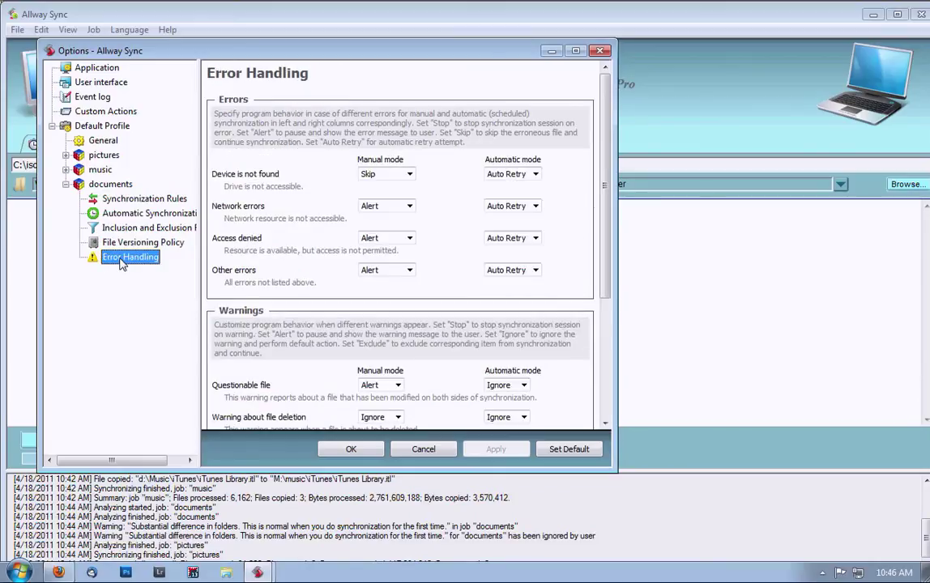
{"action": "left_click", "coordinate": [442, 454]}
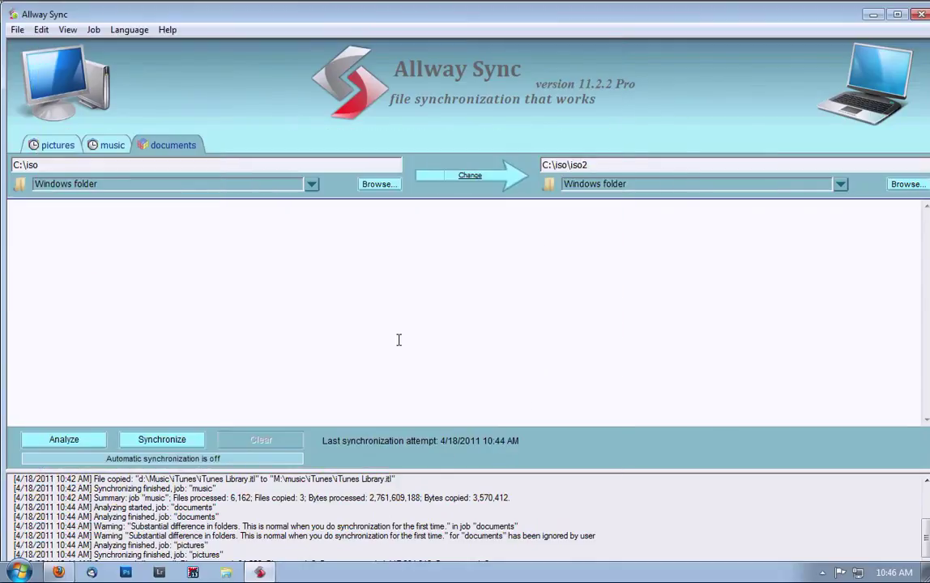